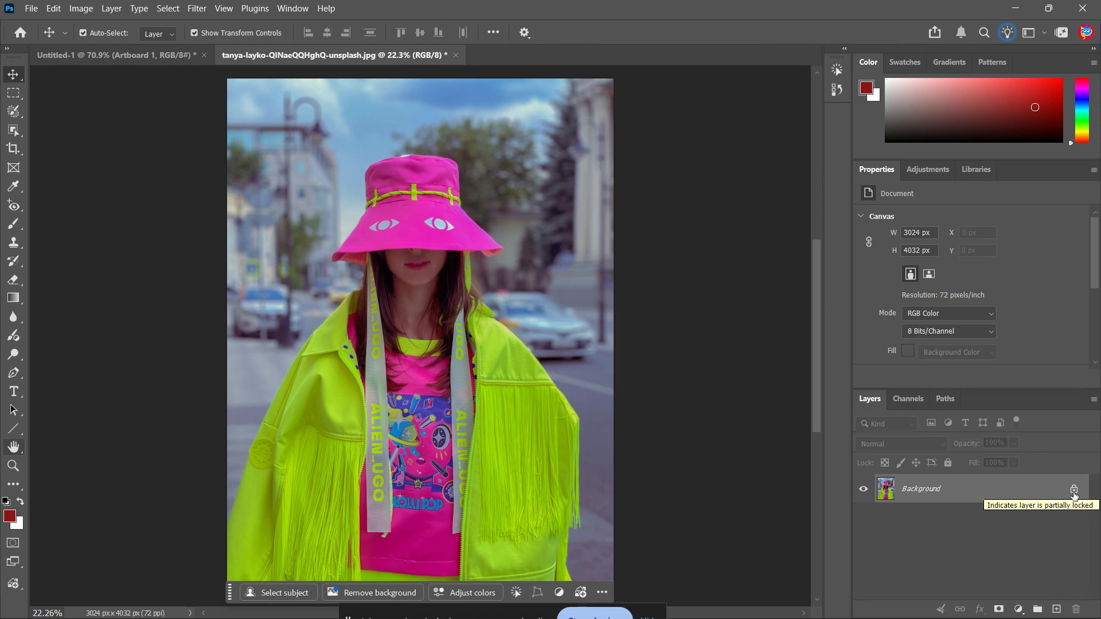
- Unlock the Background layer to turn it into a regular editable layer, keeping the default name
{"action": "left_click", "coordinate": [1074, 491]}
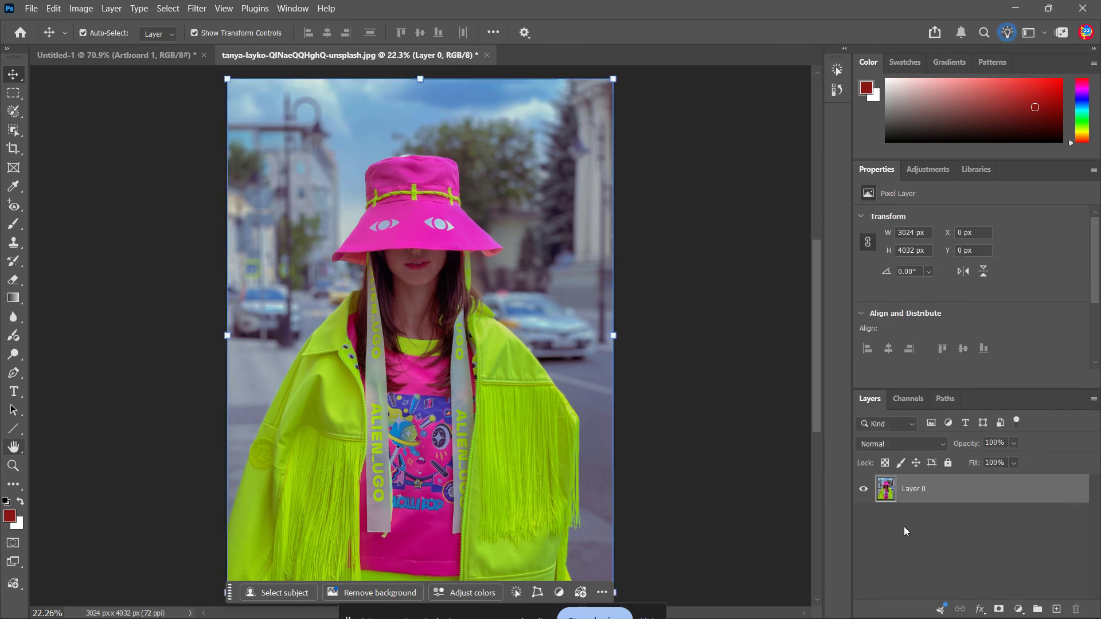
{"action": "double_click", "coordinate": [912, 489]}
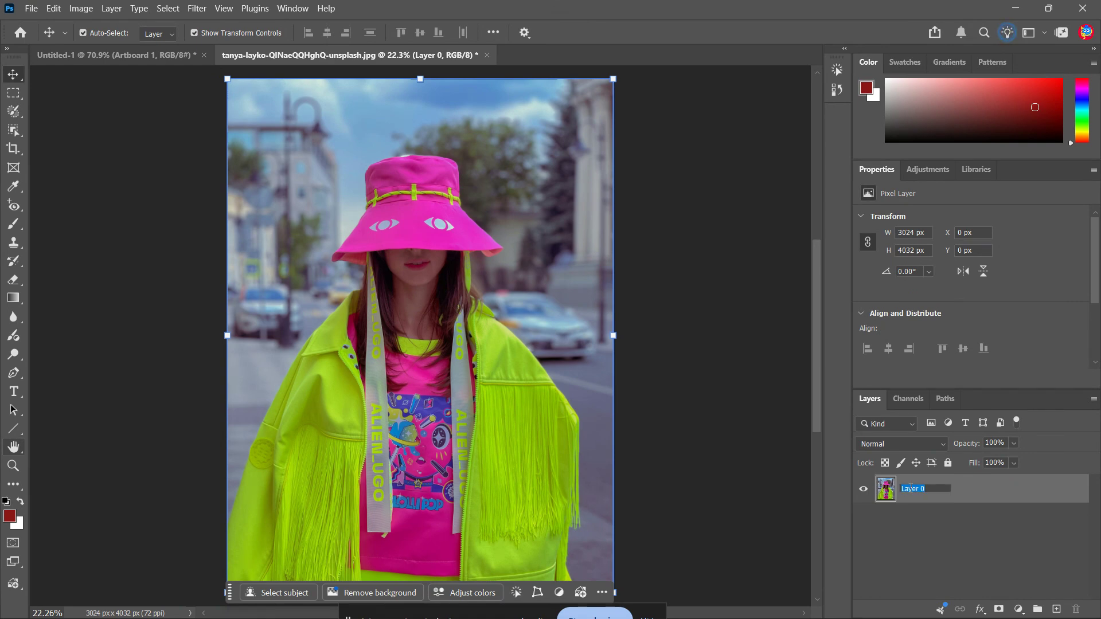
{"action": "left_click", "coordinate": [934, 539]}
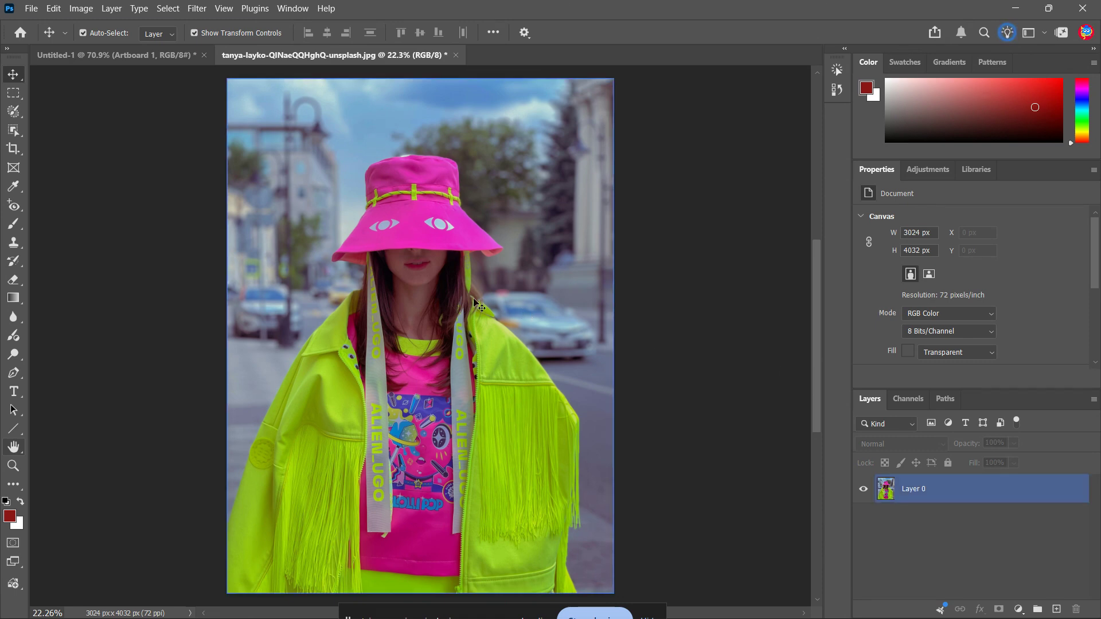
- Draw a tall elliptical selection centred on the woman, enclosing her hat, face and torso, and invert it
{"action": "left_click", "coordinate": [13, 93]}
{"action": "left_click", "coordinate": [36, 106]}
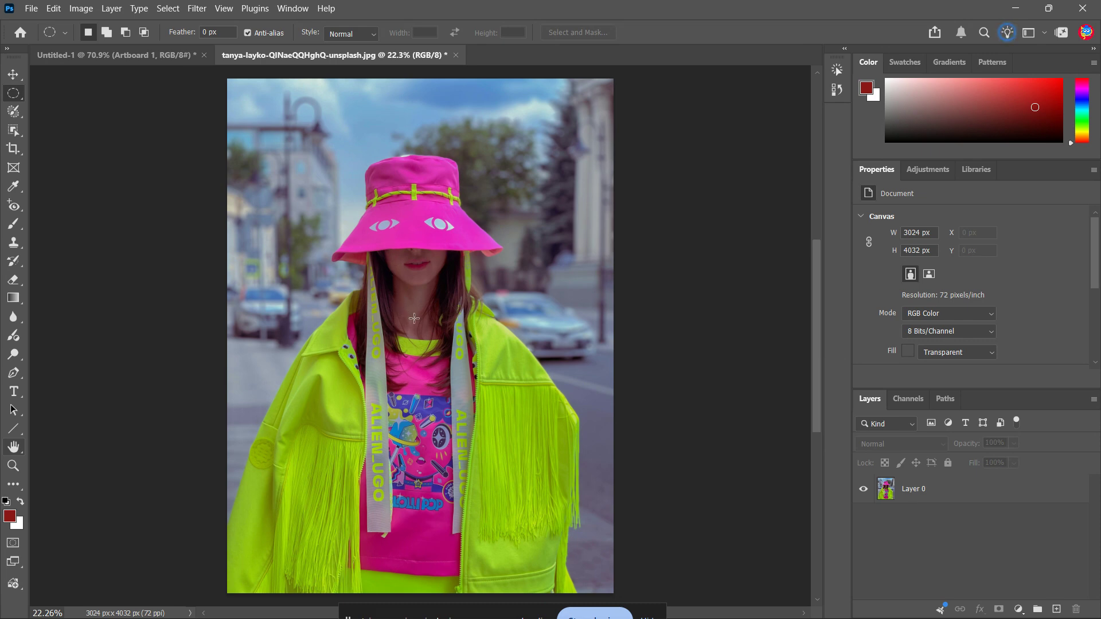
{"action": "left_click_drag", "start_coordinate": [414, 319], "coordinate": [514, 519]}
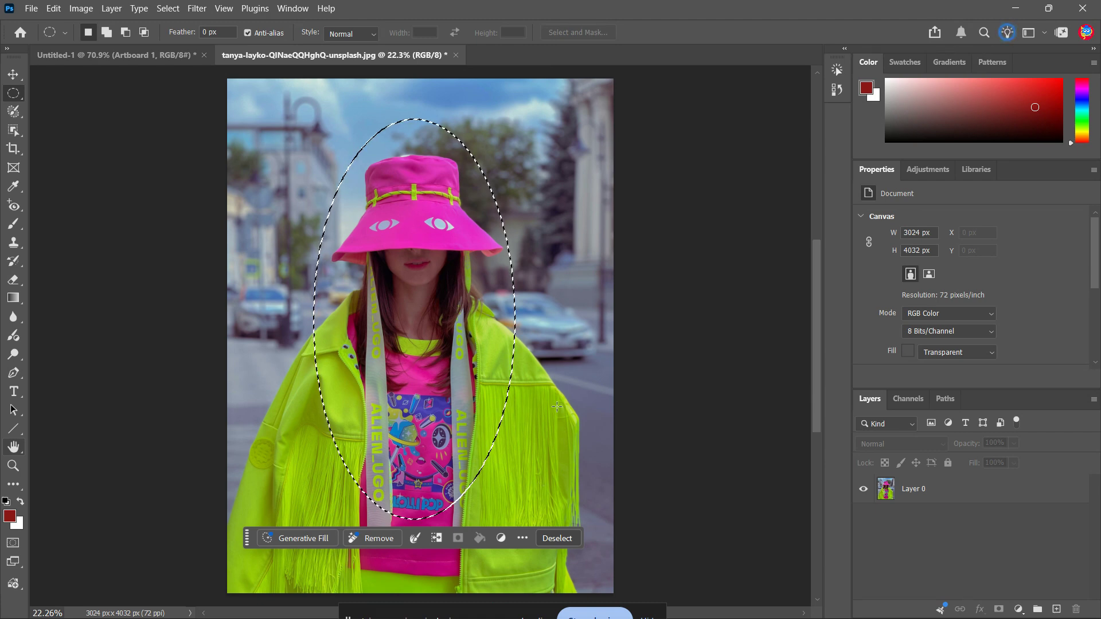
{"action": "left_click", "coordinate": [169, 8]}
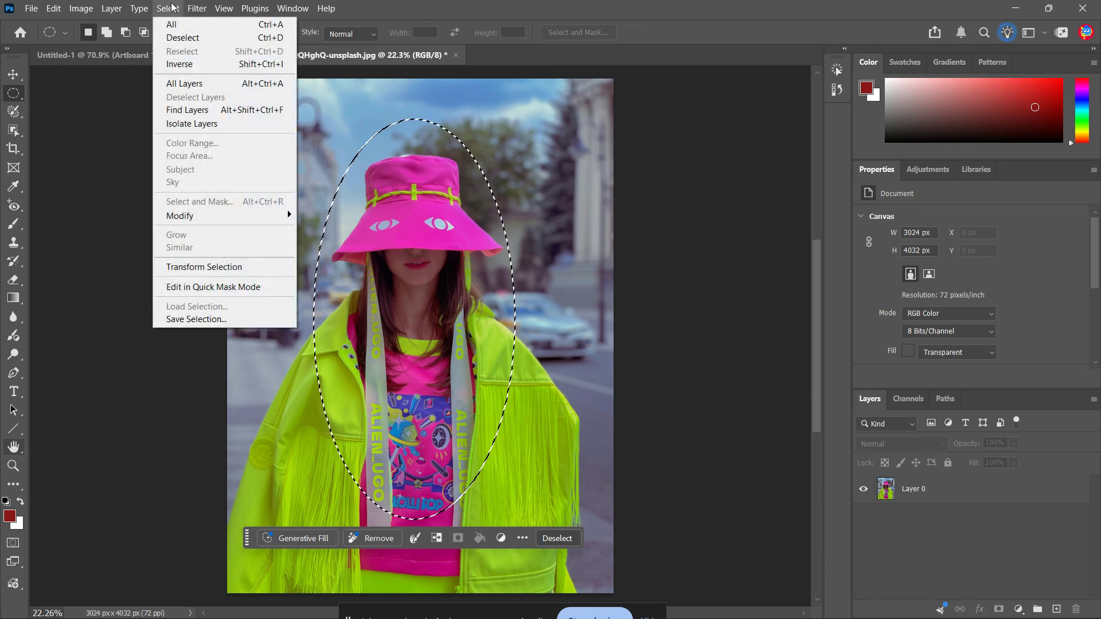
{"action": "left_click", "coordinate": [213, 64]}
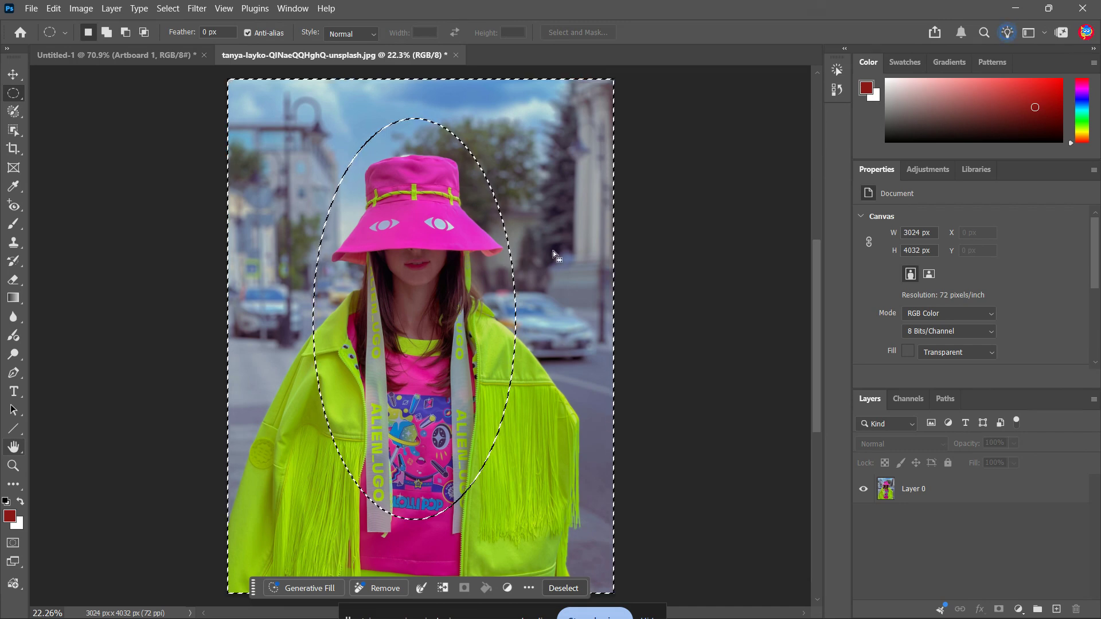
- Feather the inverted selection with a radius of 50 pixels
{"action": "left_click", "coordinate": [168, 8]}
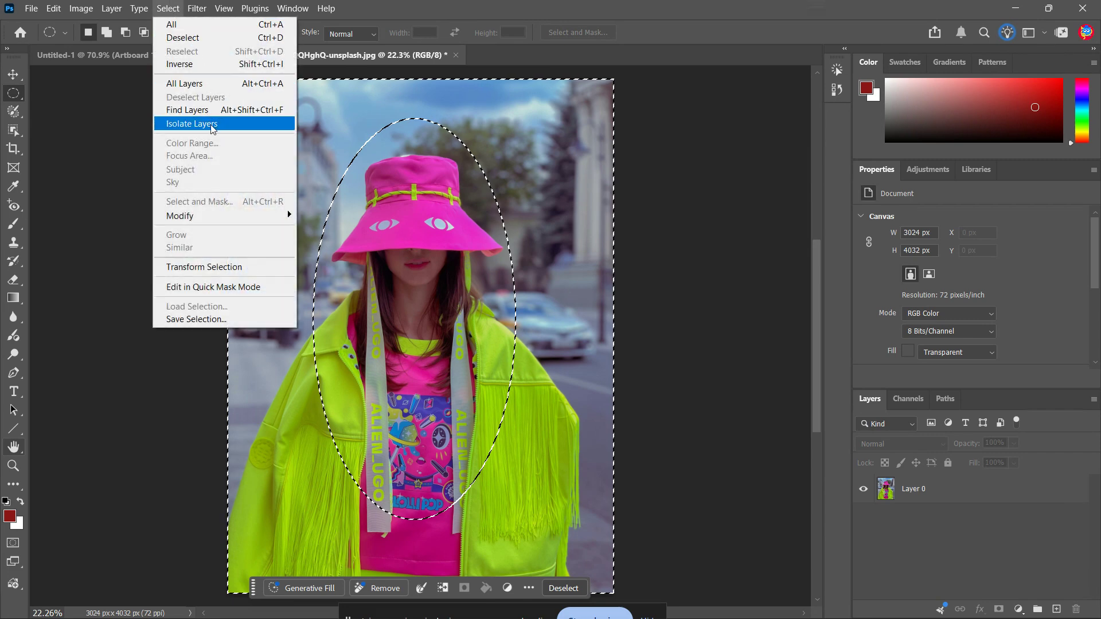
{"action": "mouse_move", "coordinate": [246, 213]}
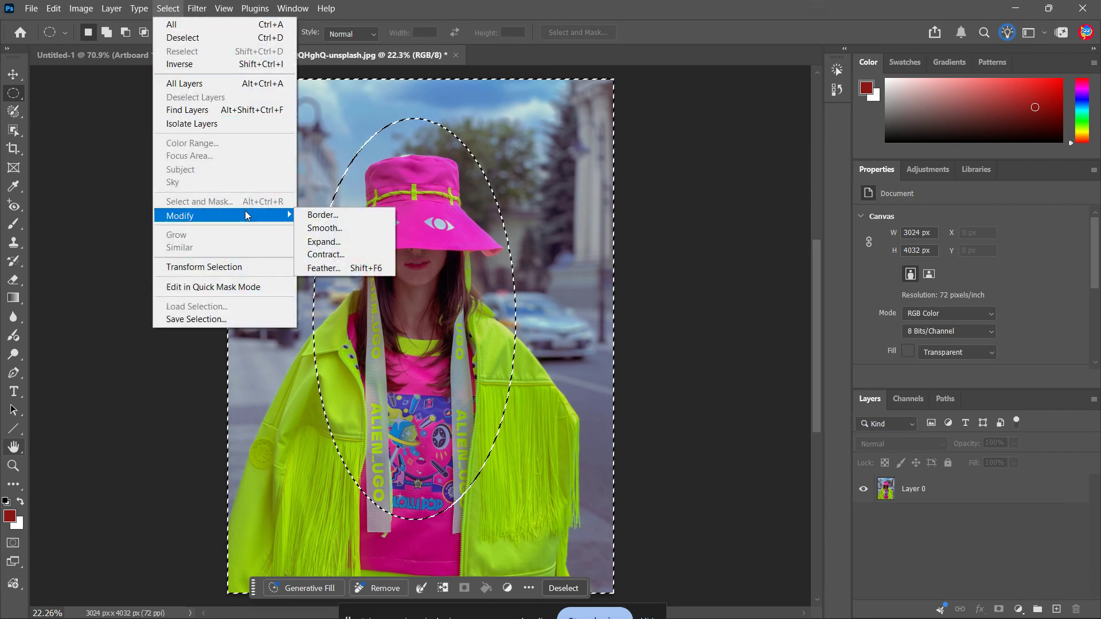
{"action": "left_click", "coordinate": [342, 268]}
{"action": "left_click_drag", "start_coordinate": [627, 214], "coordinate": [753, 208]}
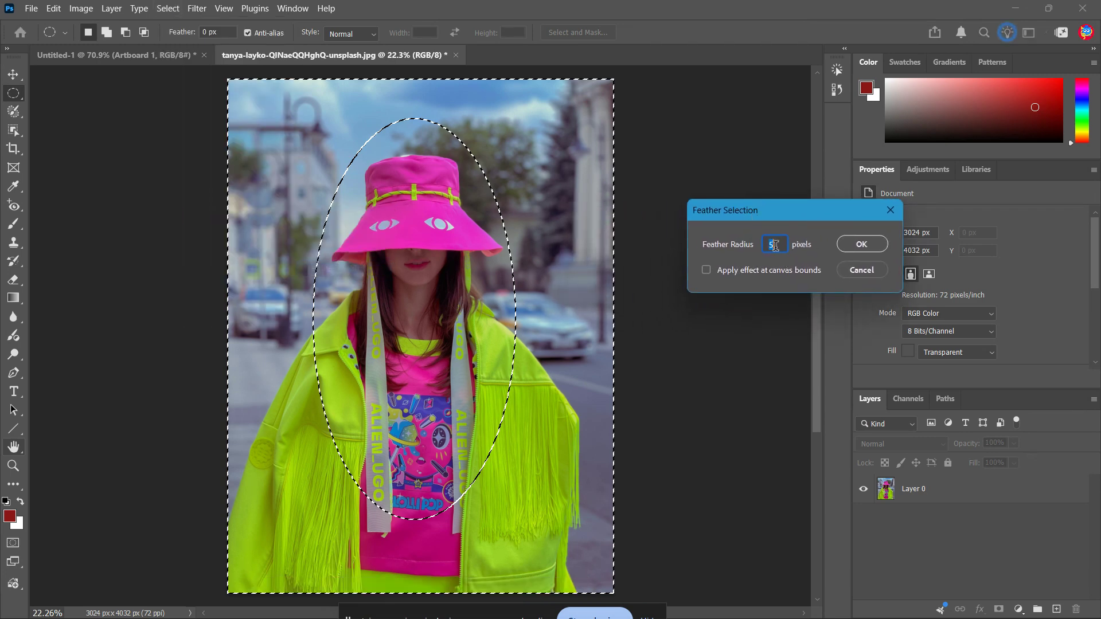
{"action": "left_click_drag", "start_coordinate": [778, 245], "coordinate": [769, 251]}
{"action": "type", "text": "30"}
{"action": "double_click", "coordinate": [777, 239]}
{"action": "type", "text": "50"}
{"action": "left_click", "coordinate": [845, 246]}
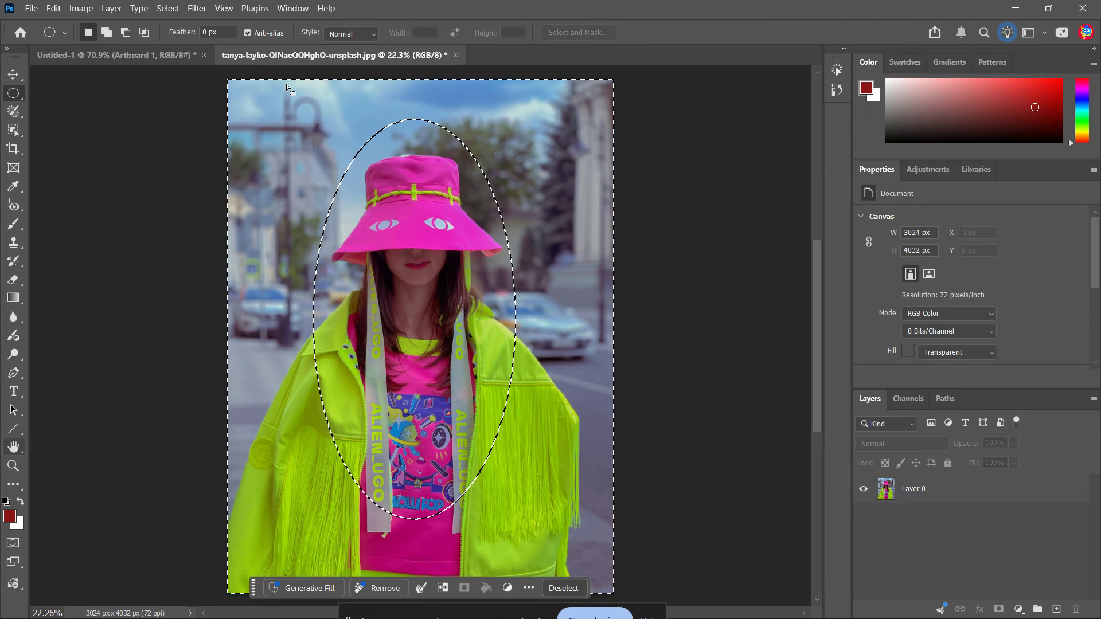
- Apply a moderate Gaussian Blur to the selected outer area of Layer 0, adjusting the radius by eye in the preview
{"action": "left_click", "coordinate": [196, 8]}
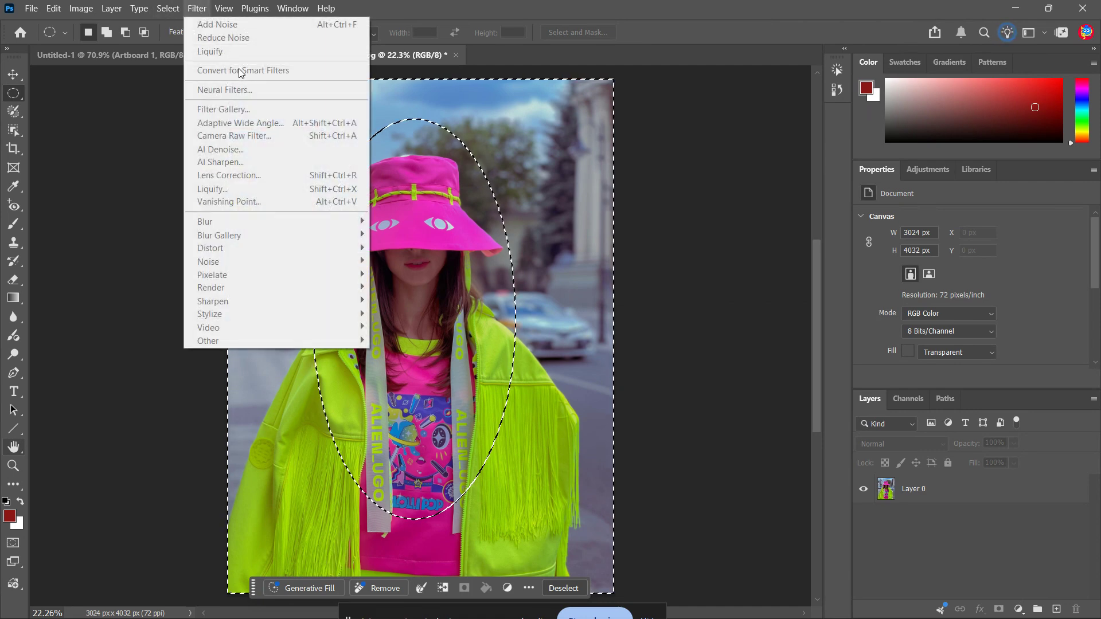
{"action": "left_click", "coordinate": [975, 499]}
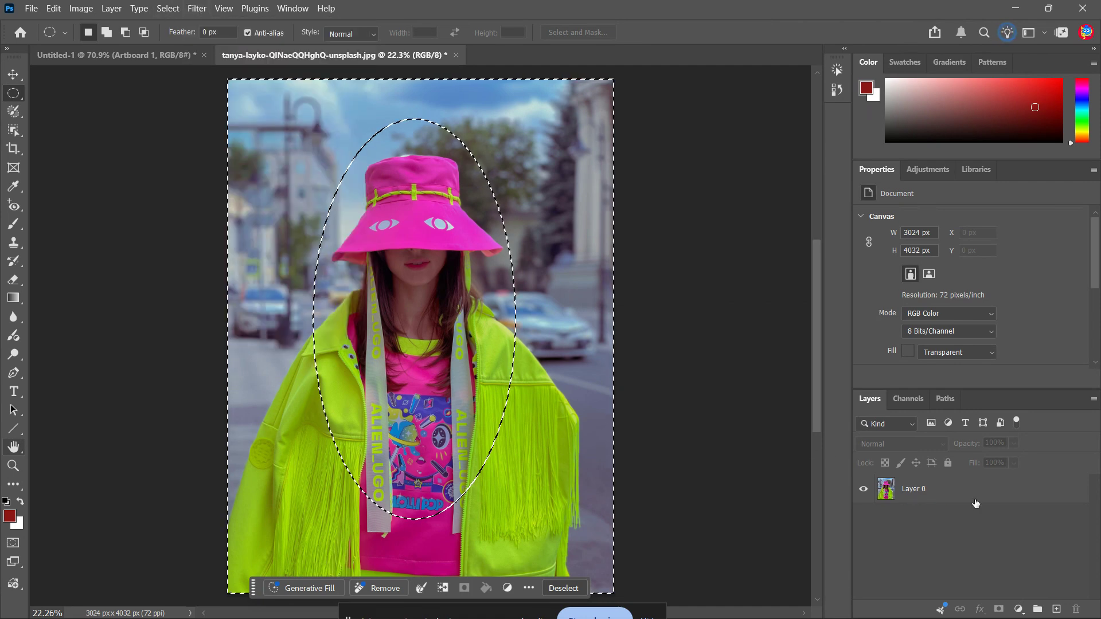
{"action": "left_click", "coordinate": [195, 8]}
{"action": "mouse_move", "coordinate": [337, 224]}
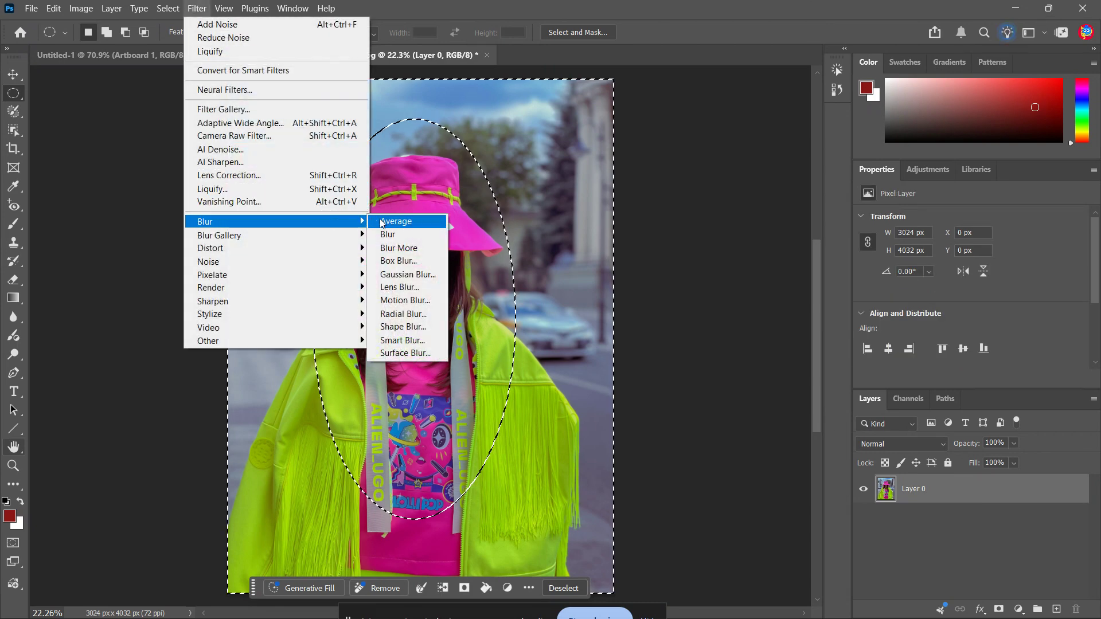
{"action": "left_click", "coordinate": [408, 274]}
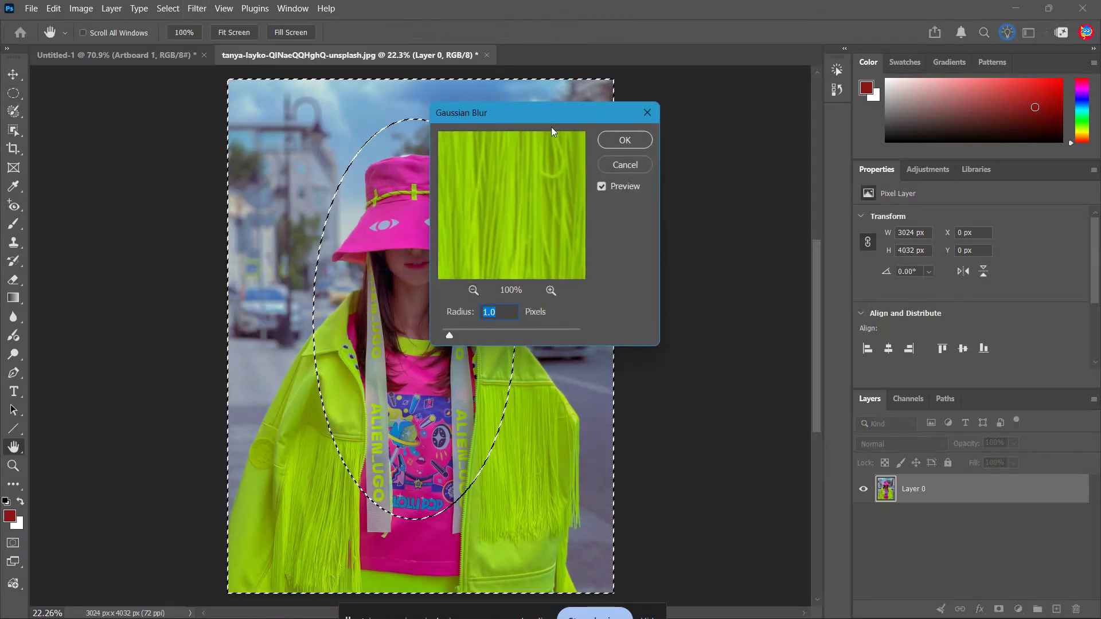
{"action": "left_click_drag", "start_coordinate": [552, 126], "coordinate": [802, 150]}
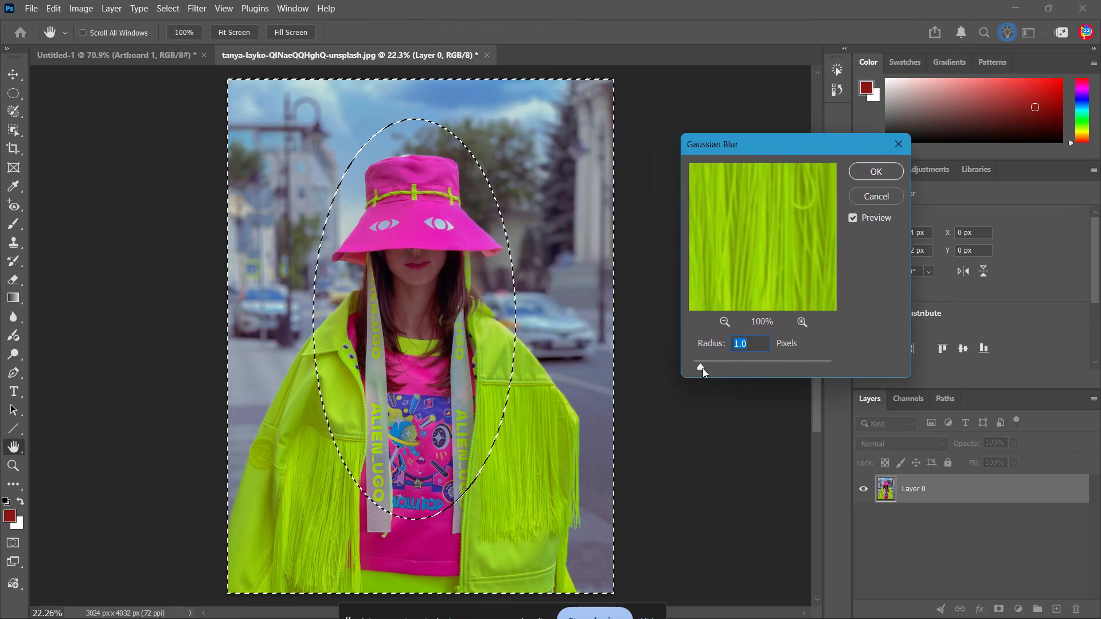
{"action": "left_click_drag", "start_coordinate": [701, 368], "coordinate": [715, 372]}
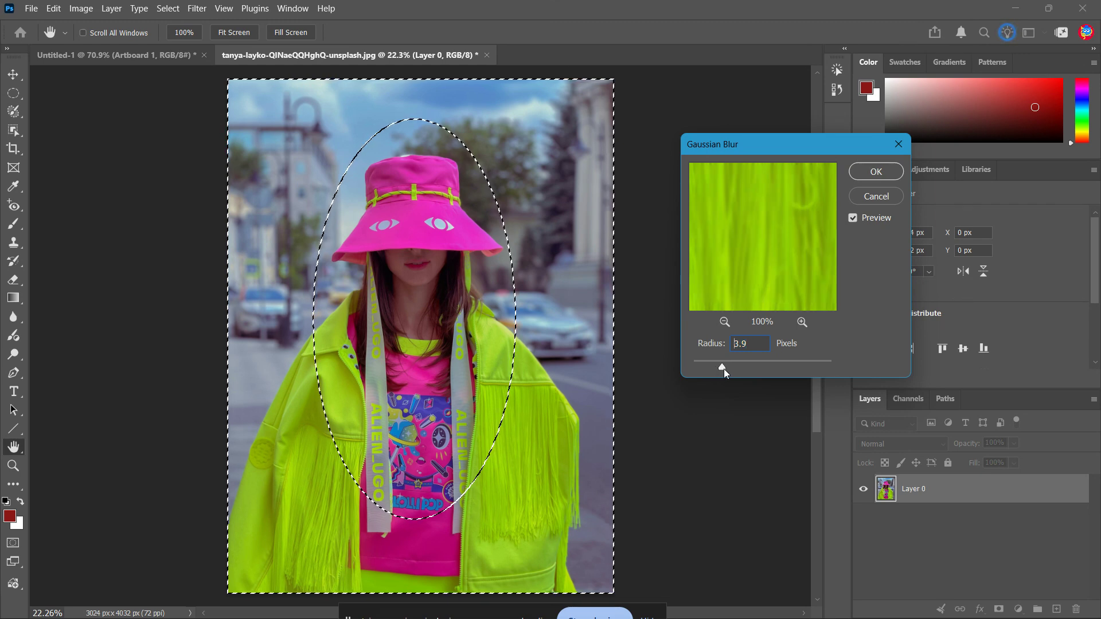
{"action": "left_click_drag", "start_coordinate": [724, 367], "coordinate": [757, 370]}
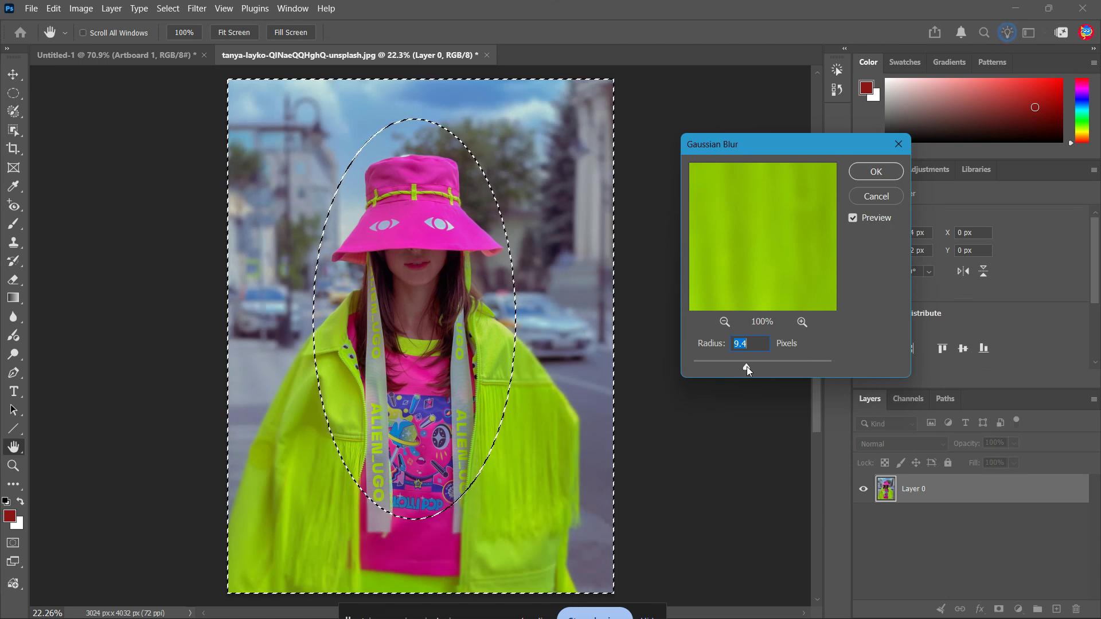
{"action": "left_click_drag", "start_coordinate": [747, 366], "coordinate": [742, 366]}
{"action": "left_click", "coordinate": [877, 172]}
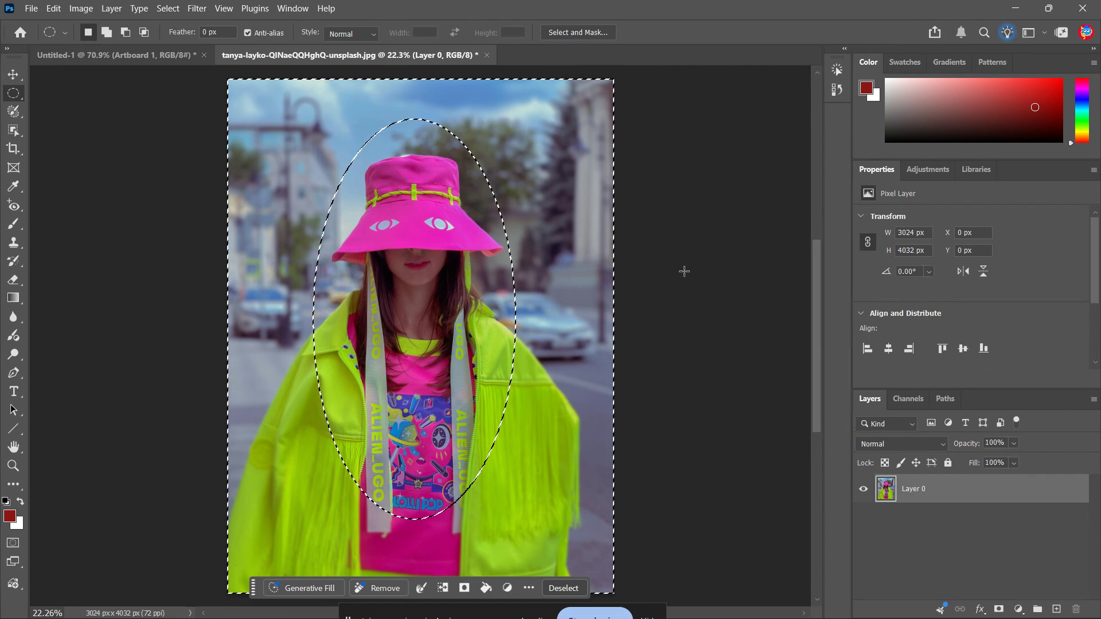
- Clear the selection and inspect the blur transition on the jacket up close before returning to the whole image
{"action": "key", "text": "ctrl+d"}
{"action": "key", "text": "v"}
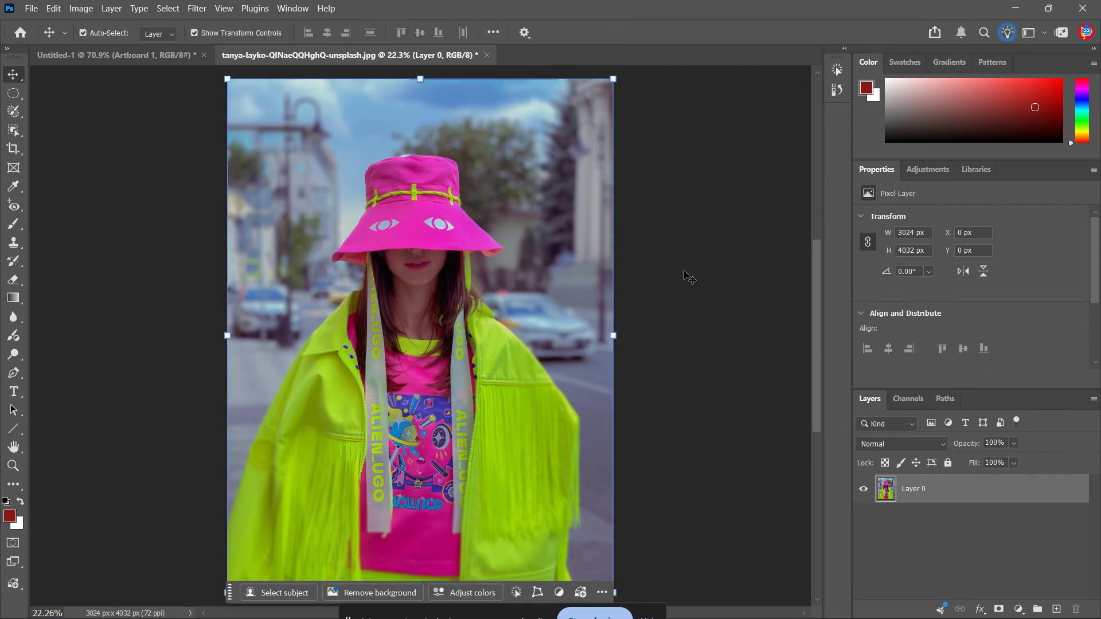
{"action": "left_click", "coordinate": [686, 305]}
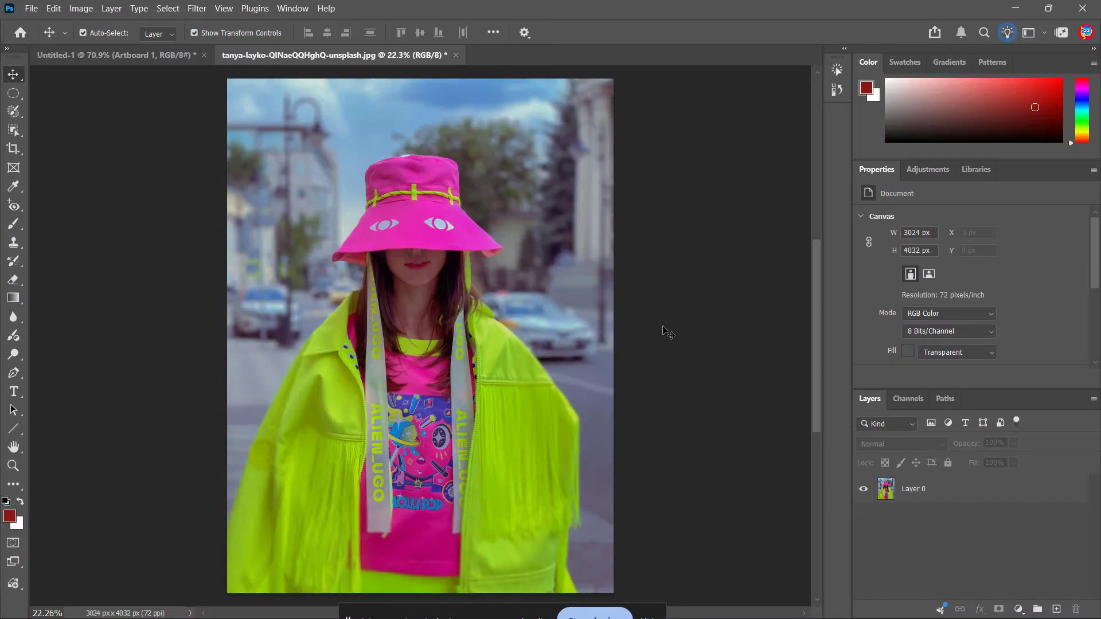
{"action": "left_click", "coordinate": [580, 224]}
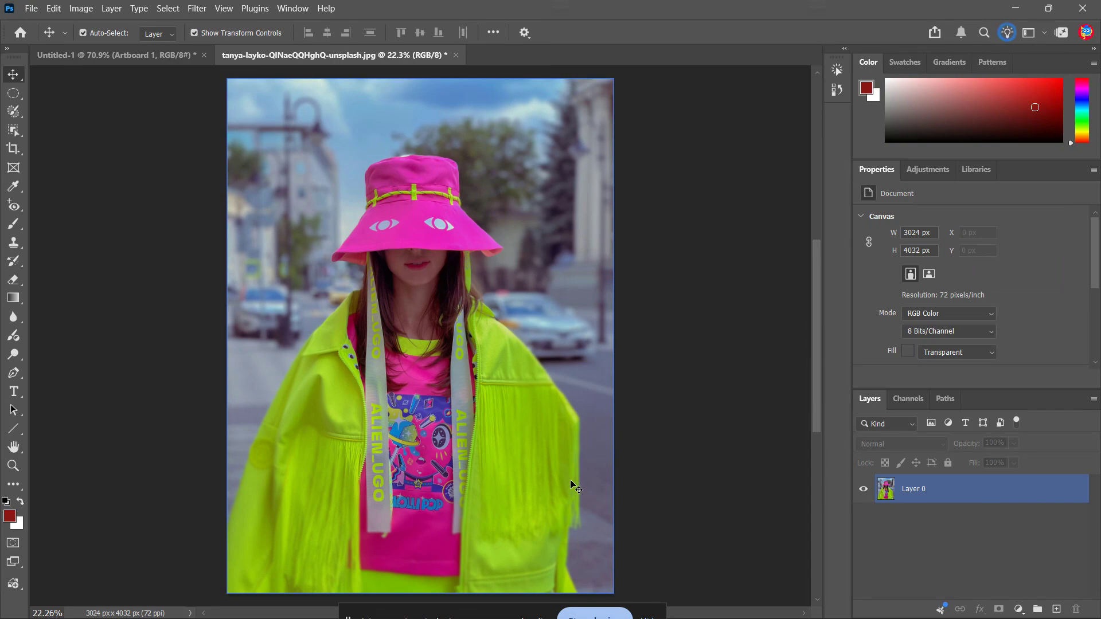
{"action": "scroll", "coordinate": [544, 431], "scroll_direction": "up", "scroll_amount": 3}
{"action": "scroll", "coordinate": [543, 427], "scroll_direction": "up", "scroll_amount": 10}
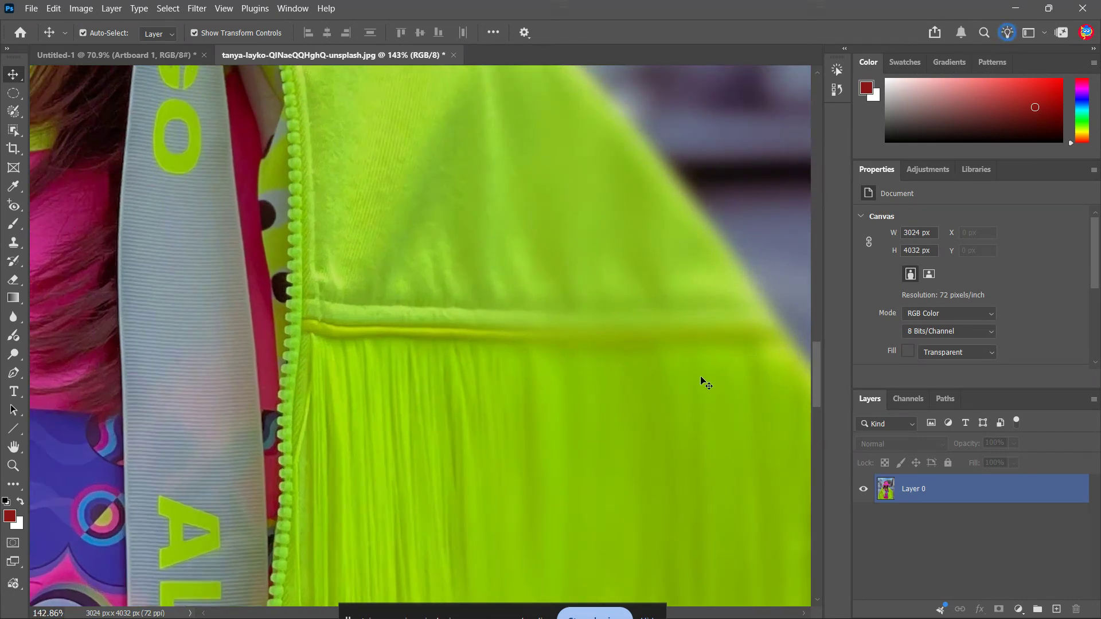
{"action": "key", "text": "ctrl+0"}
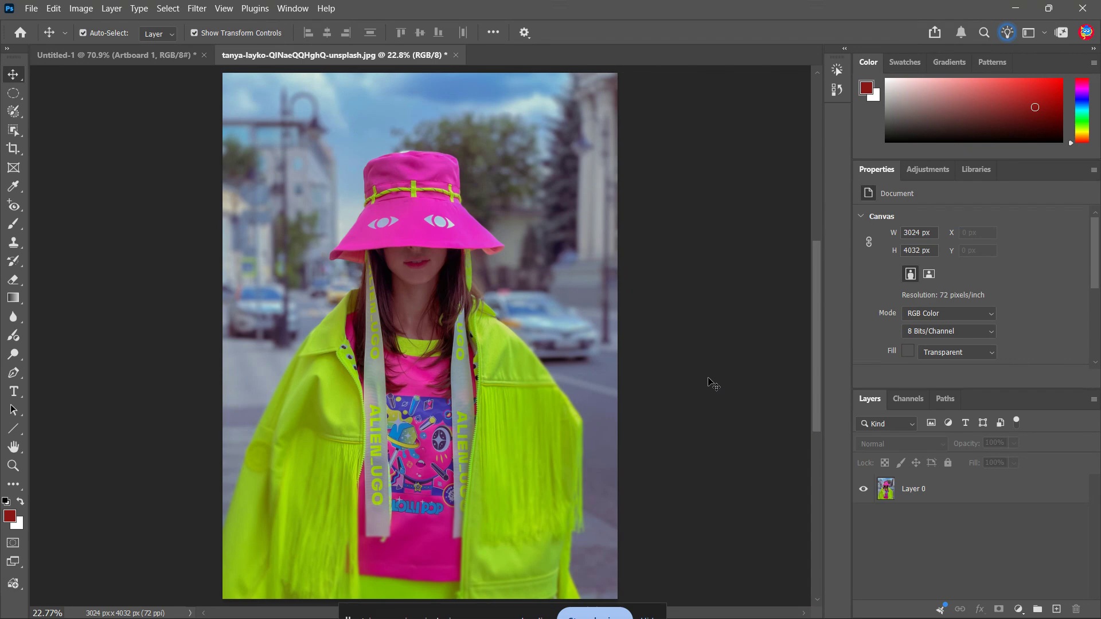